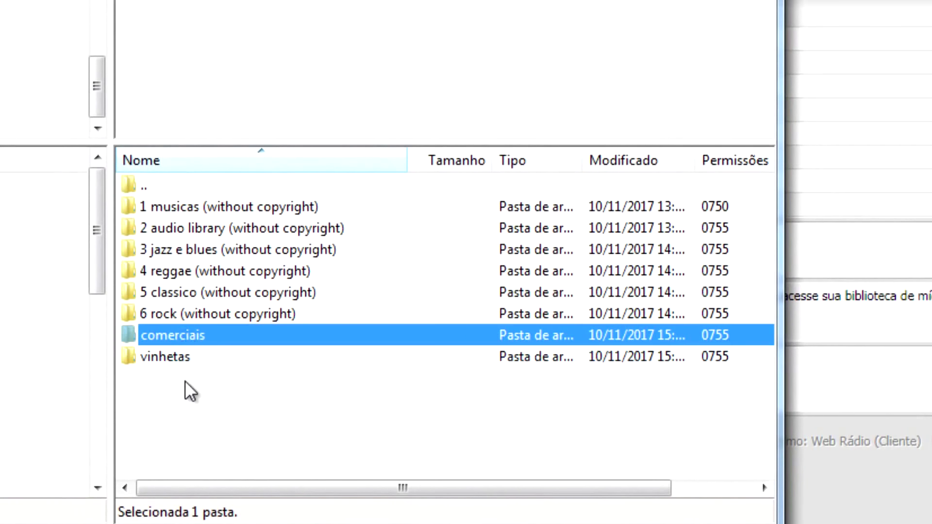
Open the remote folder "1 musicas (without copyright)", check its file count, and return to the parent folder.
left_click(184, 381)
left_click(165, 208)
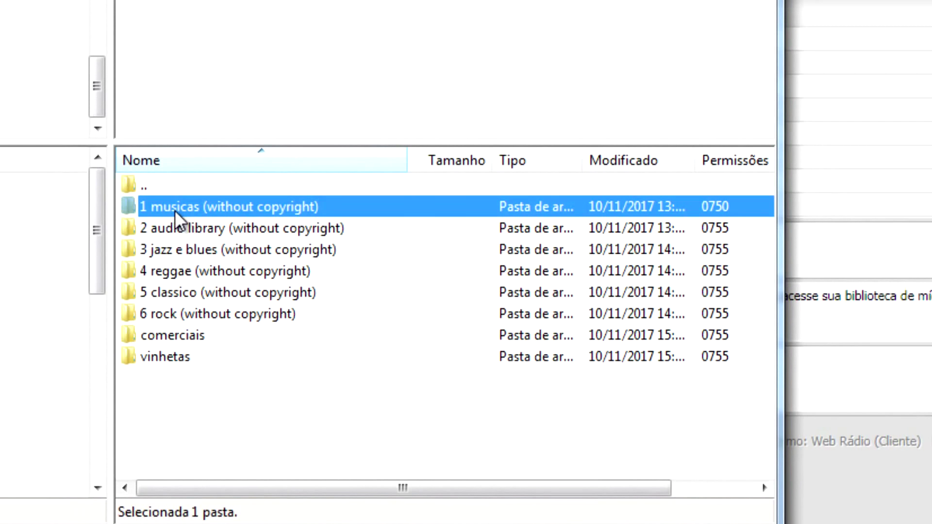
double_click(177, 211)
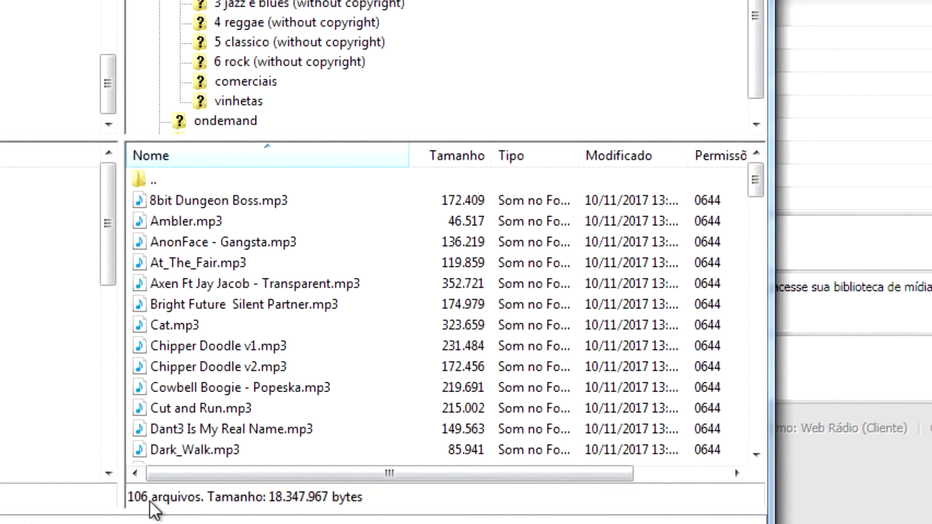
left_click(169, 182)
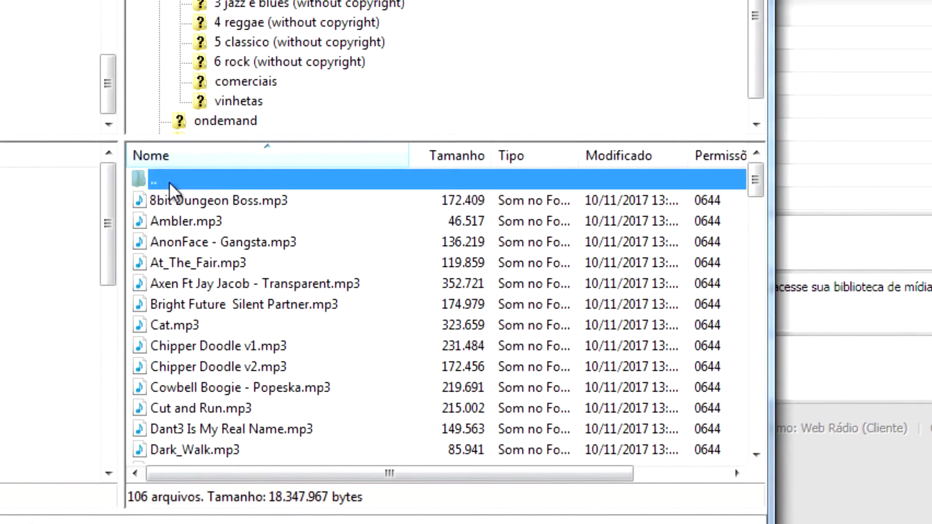
double_click(169, 182)
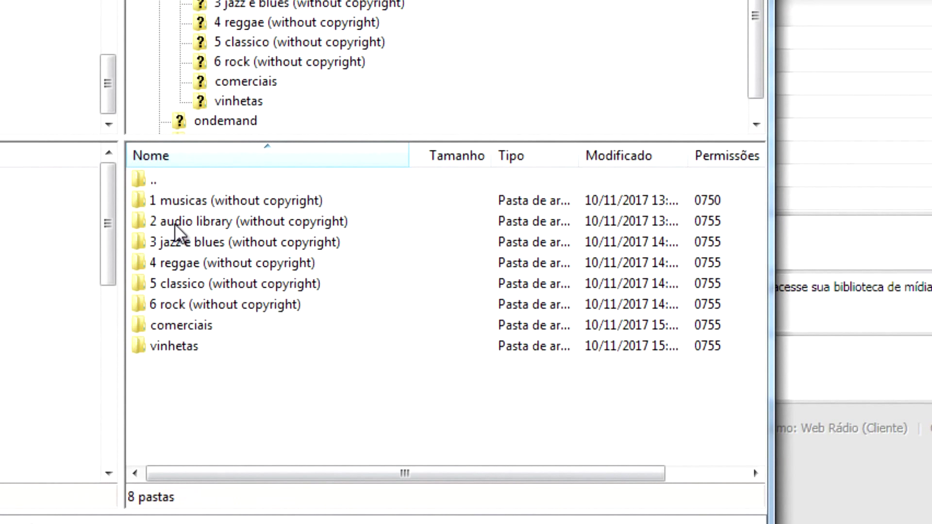
Check the contents of the remote folders "2 audio library (without copyright)" and "3 jazz e blues (without copyright)", returning to the parent folder after each.
left_click(174, 223)
double_click(178, 223)
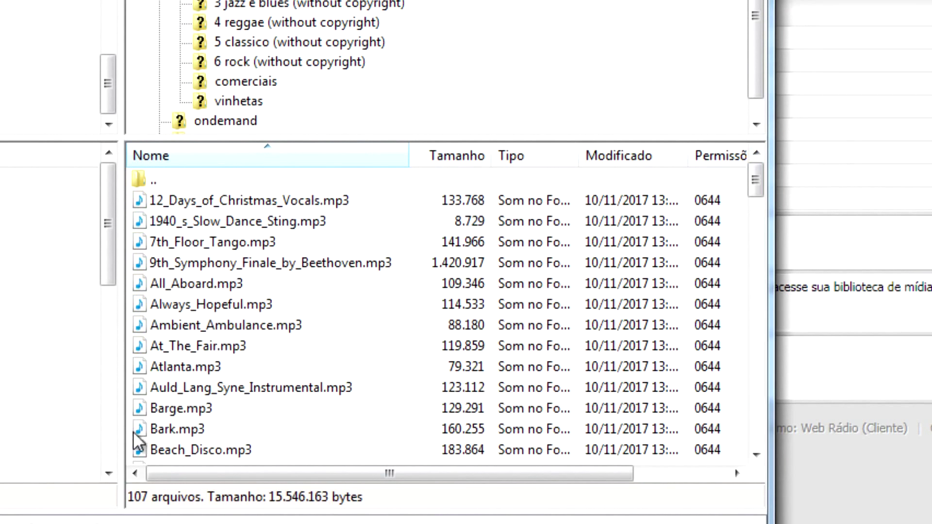
left_click(159, 182)
double_click(159, 183)
left_click(172, 245)
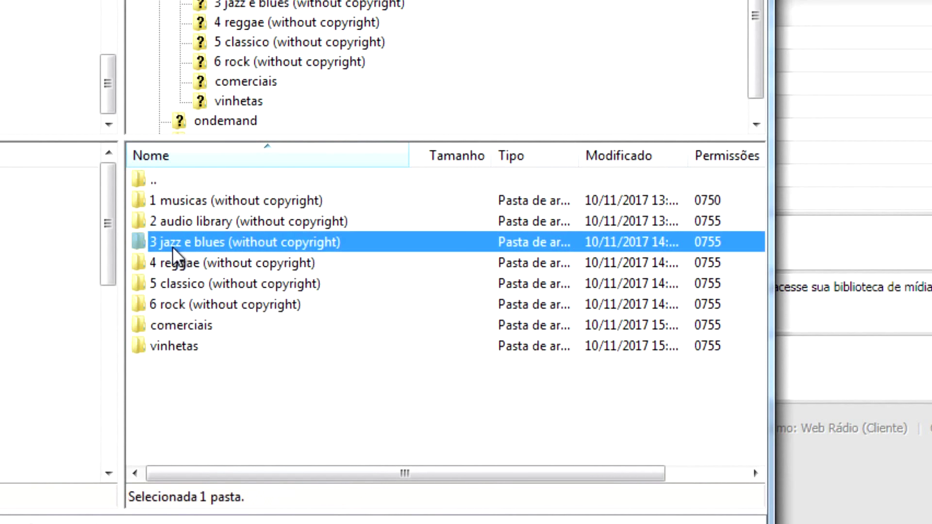
double_click(173, 245)
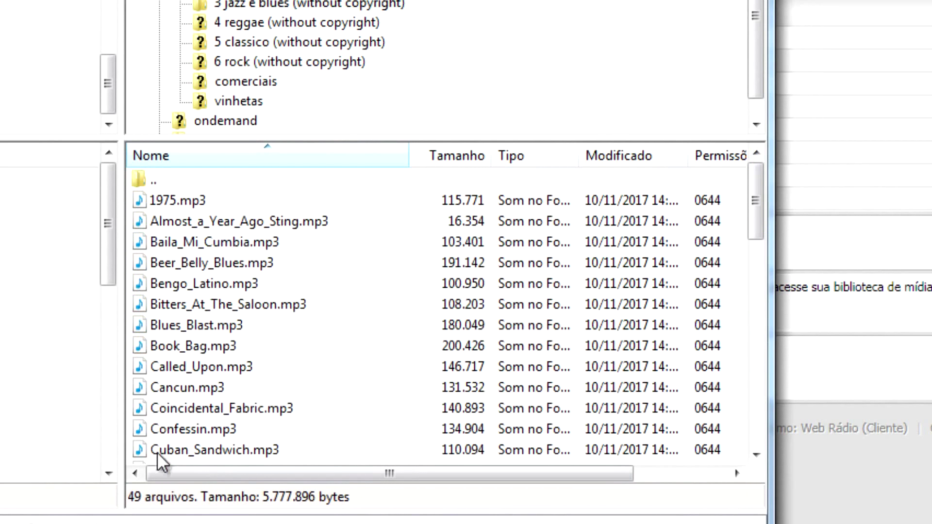
double_click(165, 184)
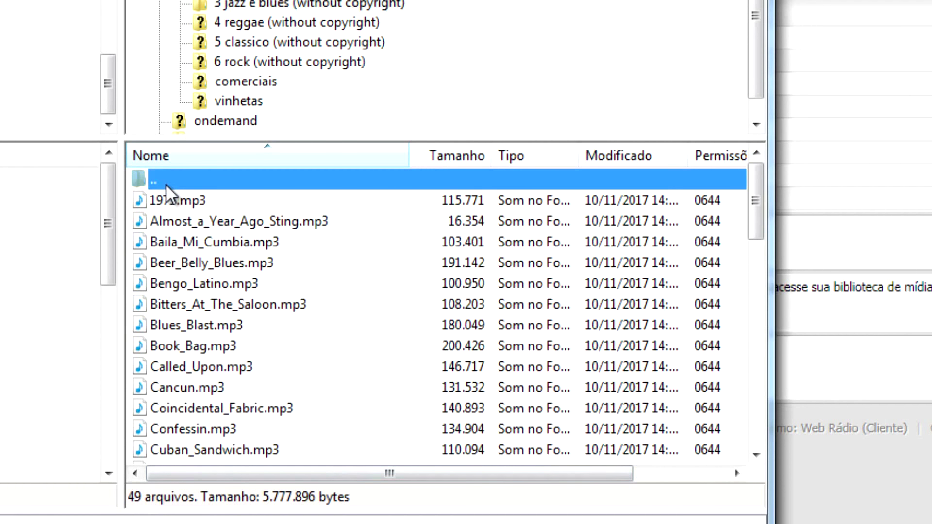
Check the contents of the remote folders "4 reggae (without copyright)" and "5 classico (without copyright)", returning to the parent folder after each.
left_click(180, 263)
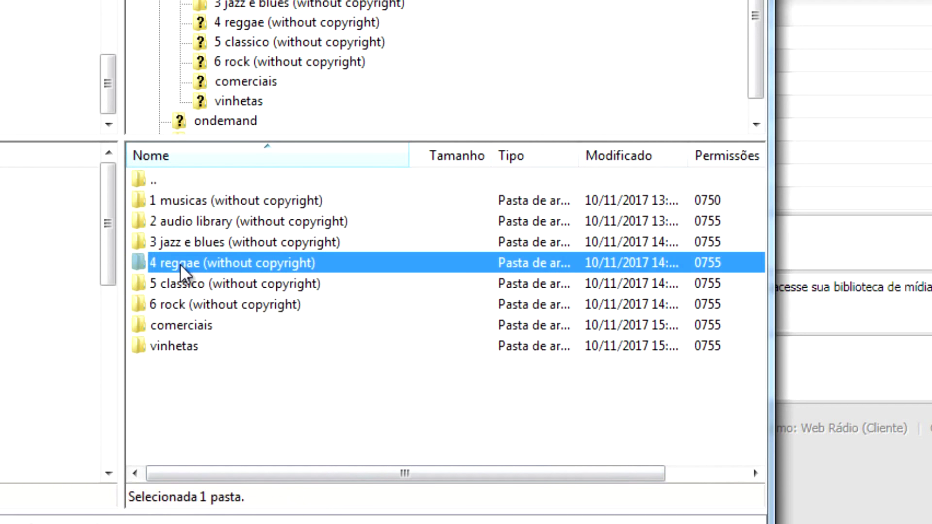
double_click(179, 263)
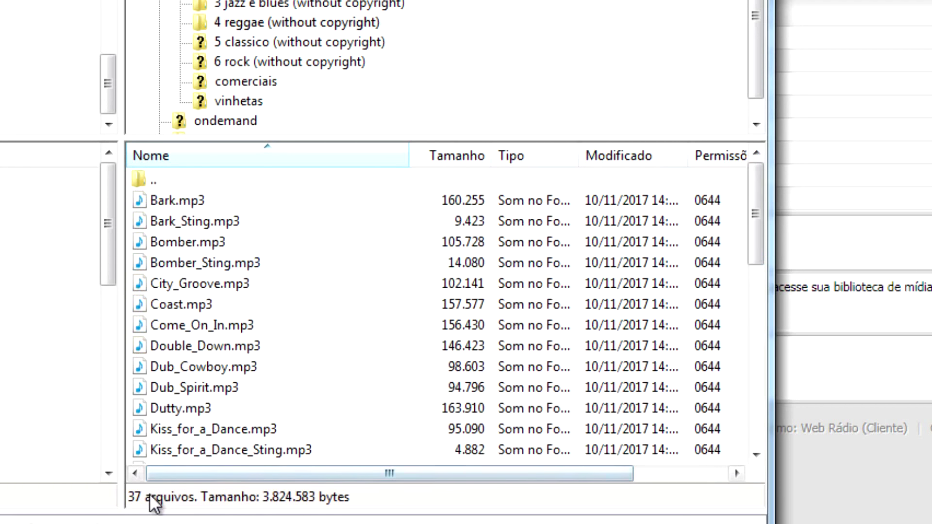
double_click(164, 183)
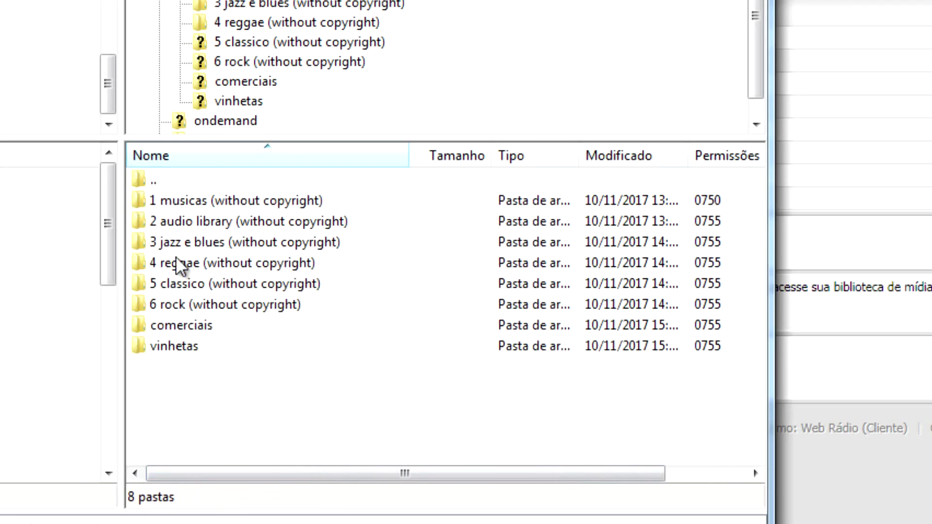
left_click(171, 286)
double_click(171, 286)
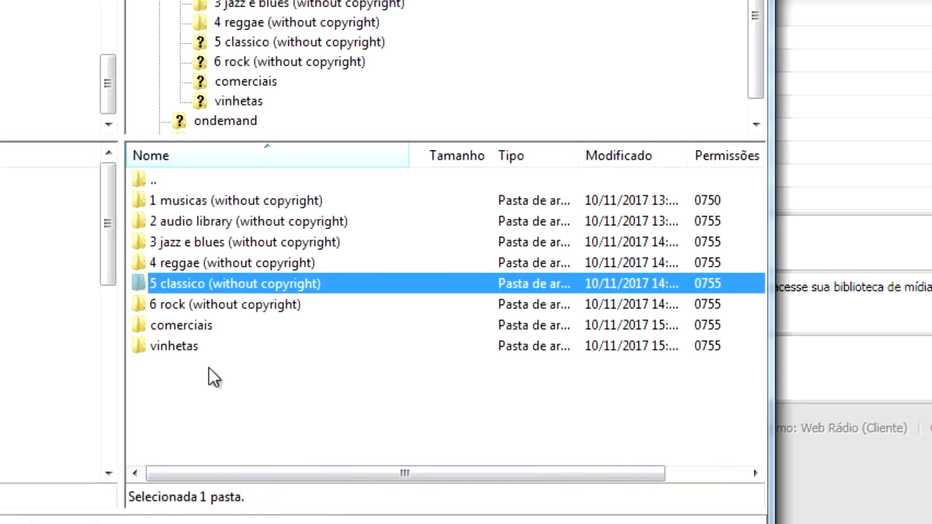
double_click(173, 172)
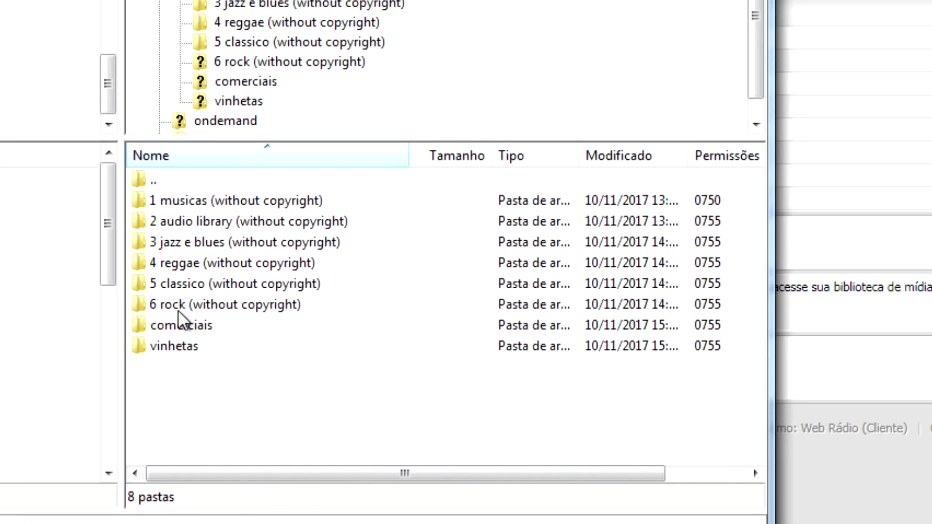
Open the remote folder "6 rock (without copyright)", check its MP3 files, and go back to the parent folder.
left_click(171, 306)
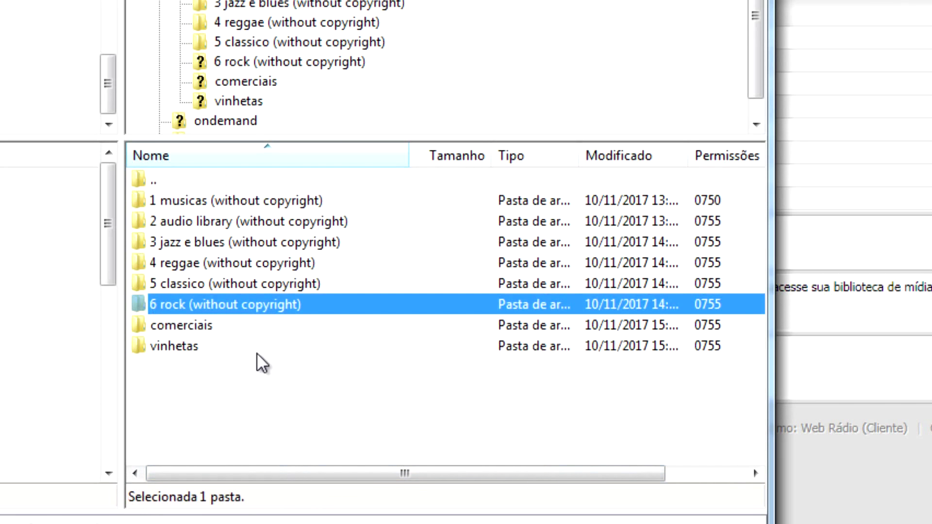
key("Return")
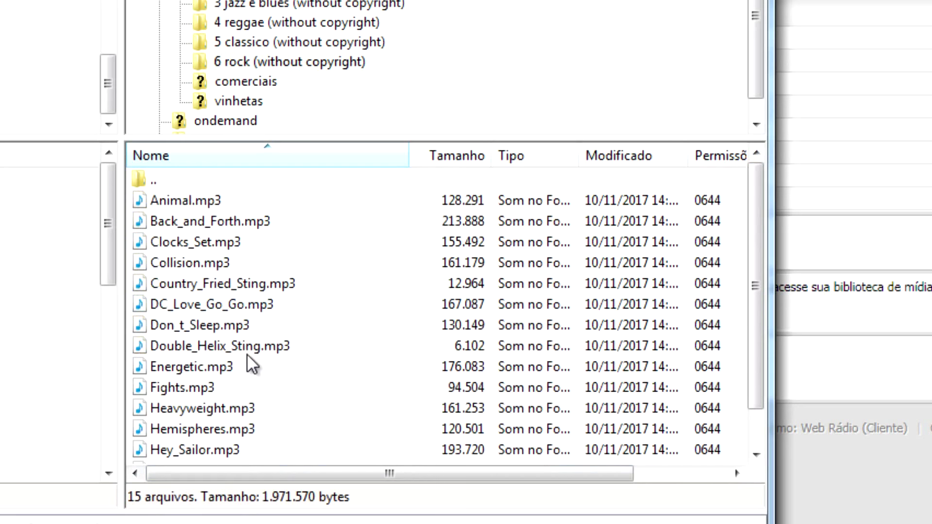
left_click(165, 178)
double_click(165, 179)
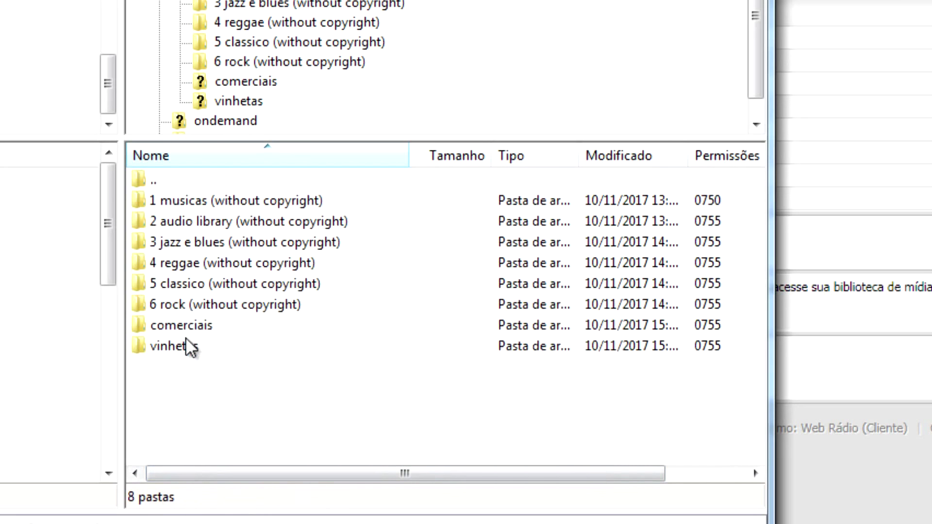
Open the remote "comerciais" folder, examine its commercial MP3 files, and return to the parent folder.
left_click(174, 326)
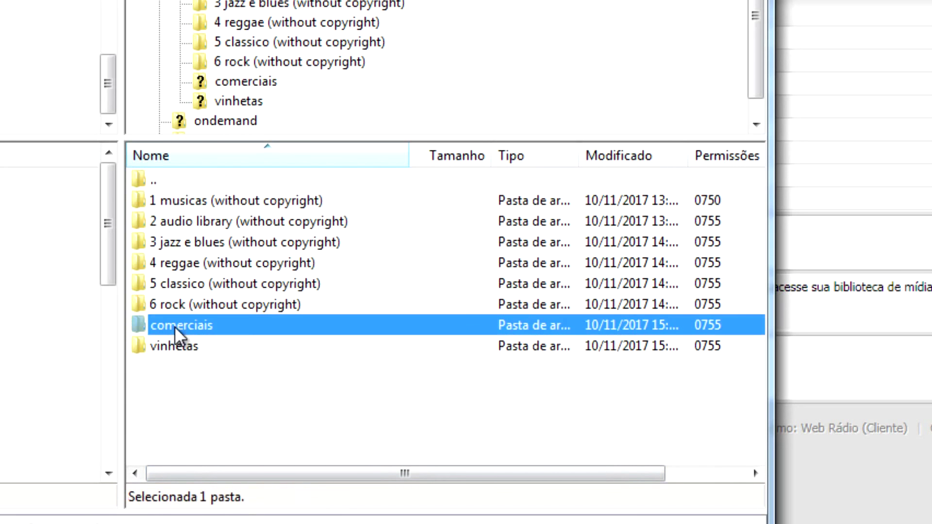
double_click(206, 326)
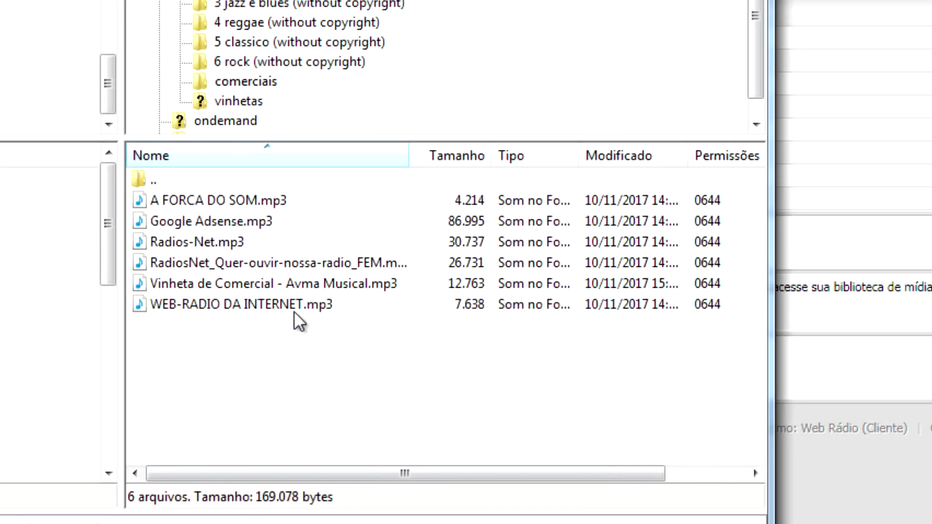
left_click(190, 221)
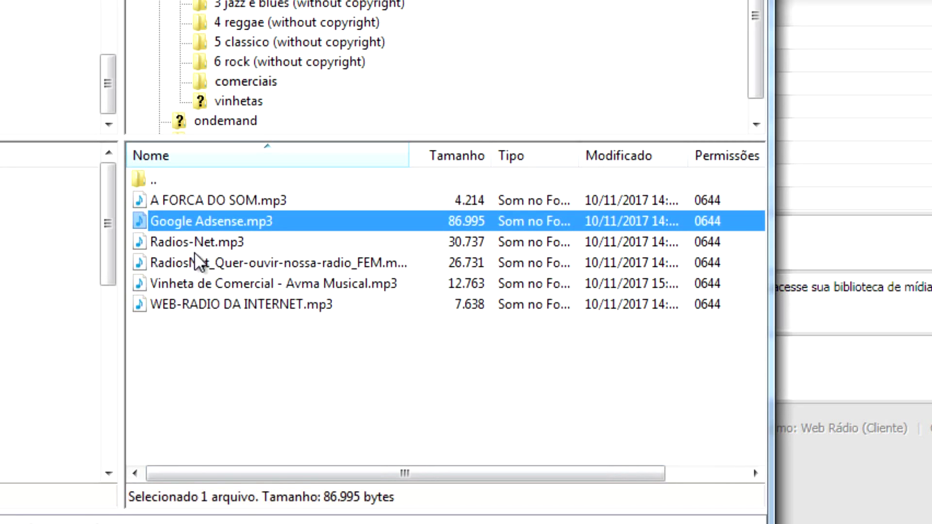
left_click(188, 242)
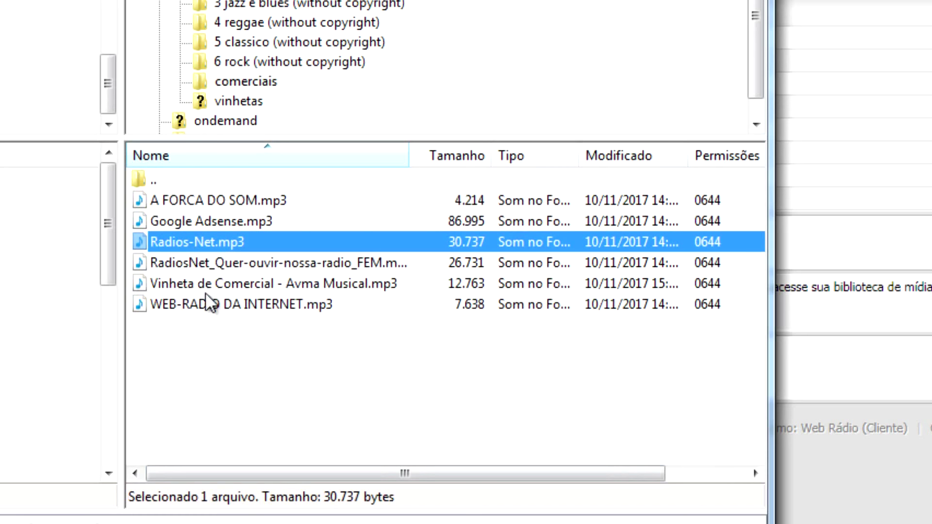
left_click(265, 291)
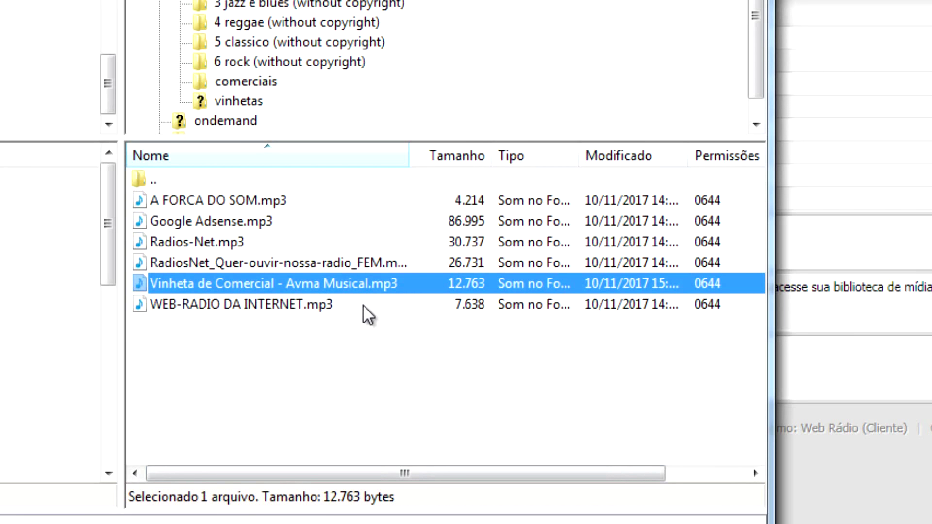
double_click(156, 180)
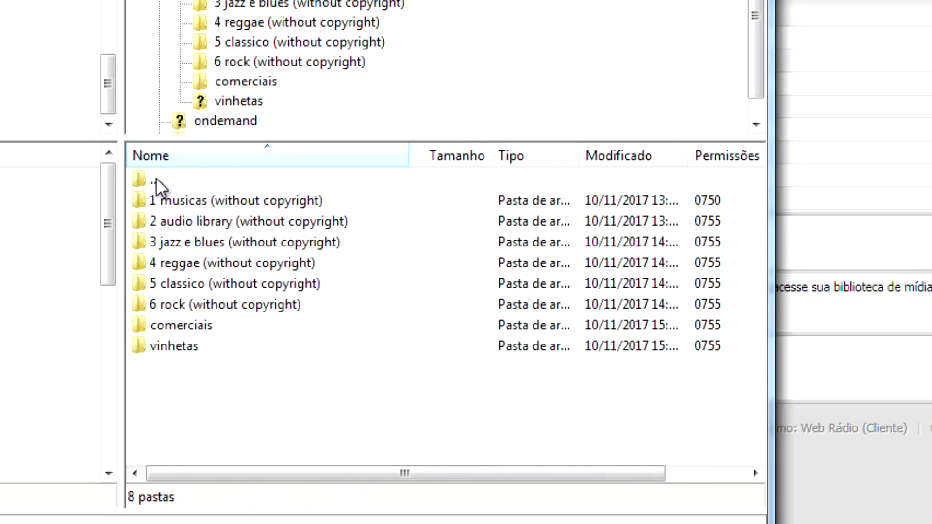
Open the remote "vinhetas" folder, look over its jingle MP3 files, and return to the parent folder.
left_click(171, 346)
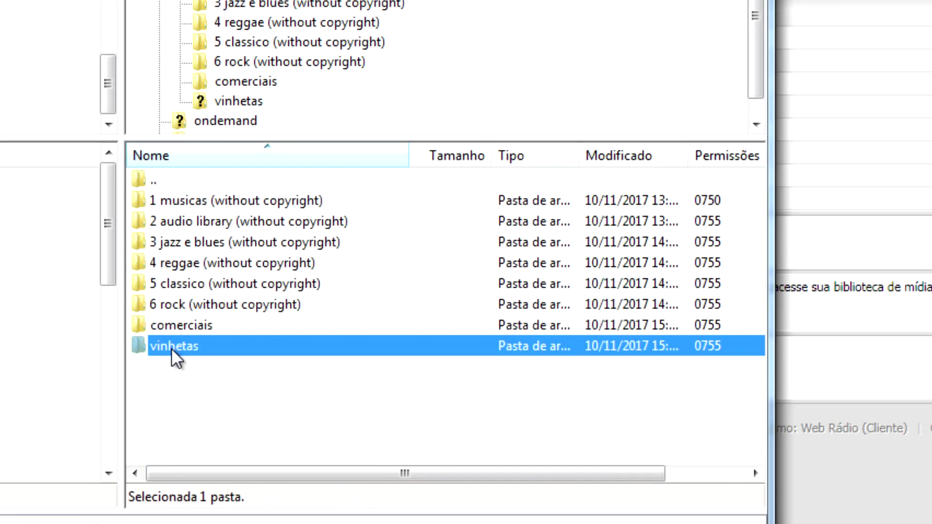
double_click(171, 347)
left_click_drag(752, 227, 756, 196)
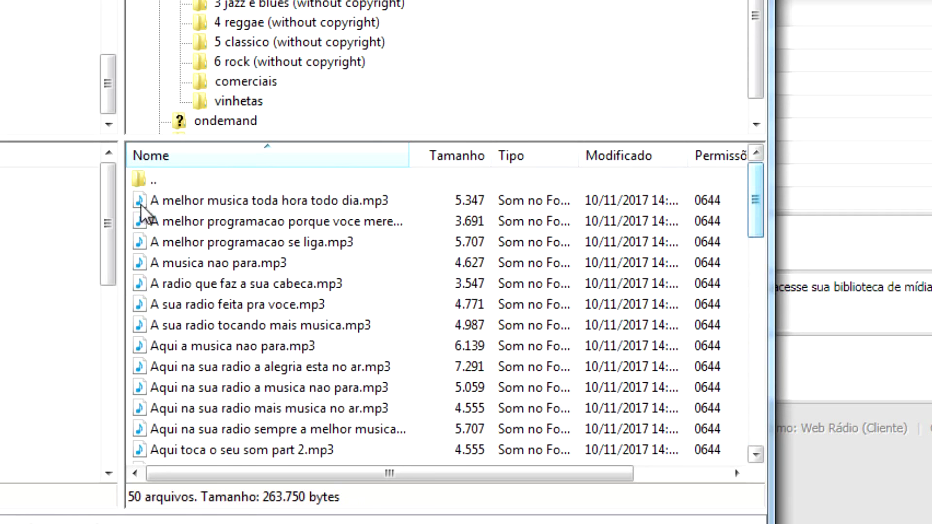
left_click(167, 185)
double_click(167, 184)
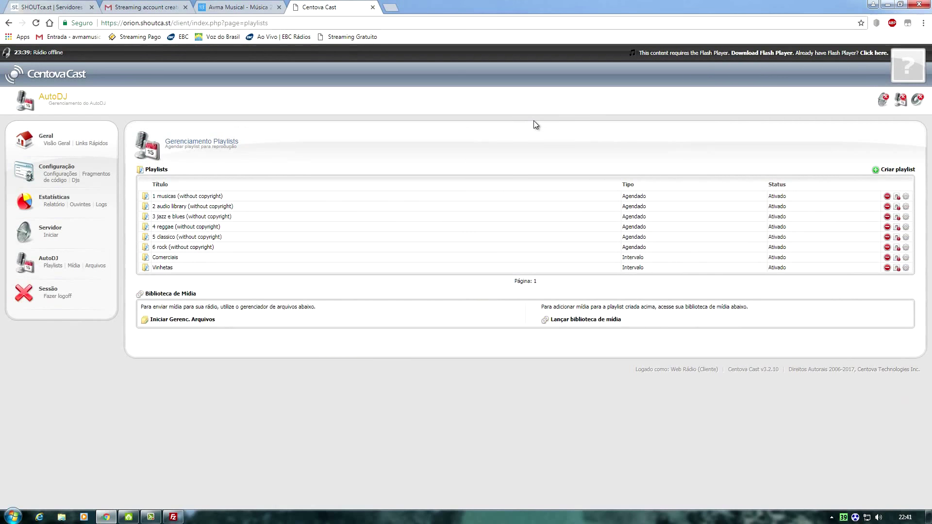
Minimize the browser, open the Avma Musical folder in Windows Explorer, and show its Vídeos library in a maximized window.
left_click(886, 6)
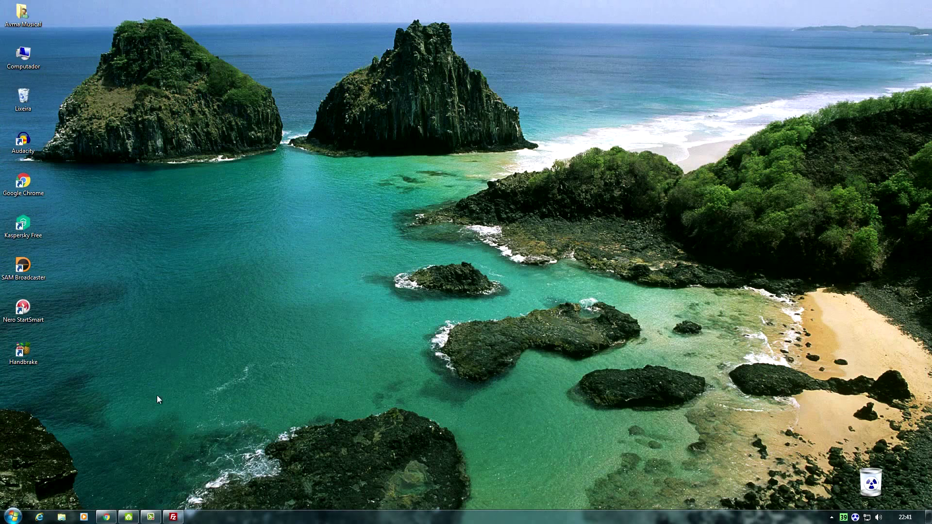
double_click(22, 13)
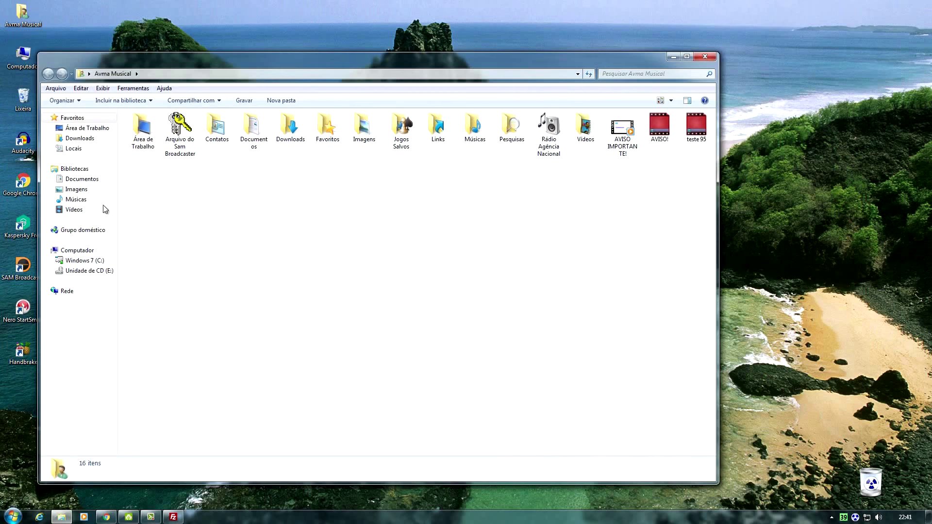
left_click(74, 209)
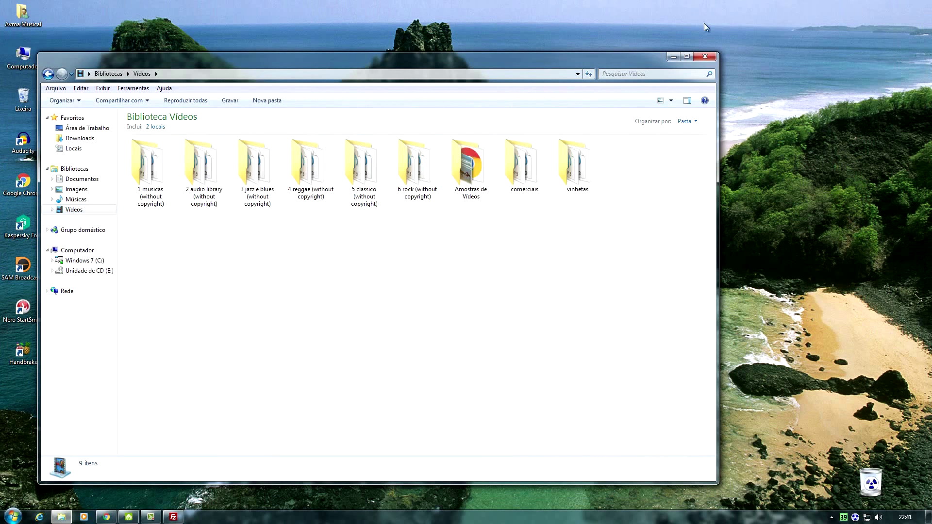
left_click(686, 56)
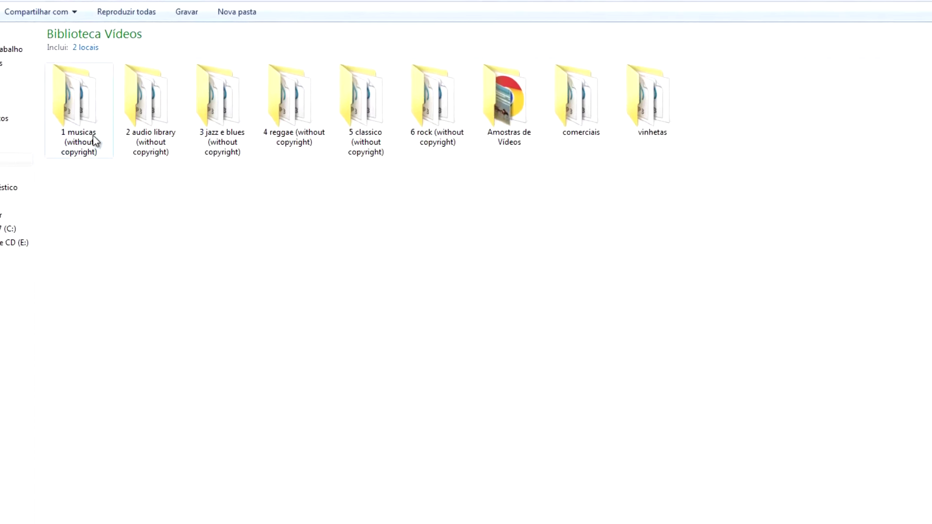
Open the local "1 musicas (without copyright)" folder in the Vídeos library and look through its MP3 files.
left_click(381, 114)
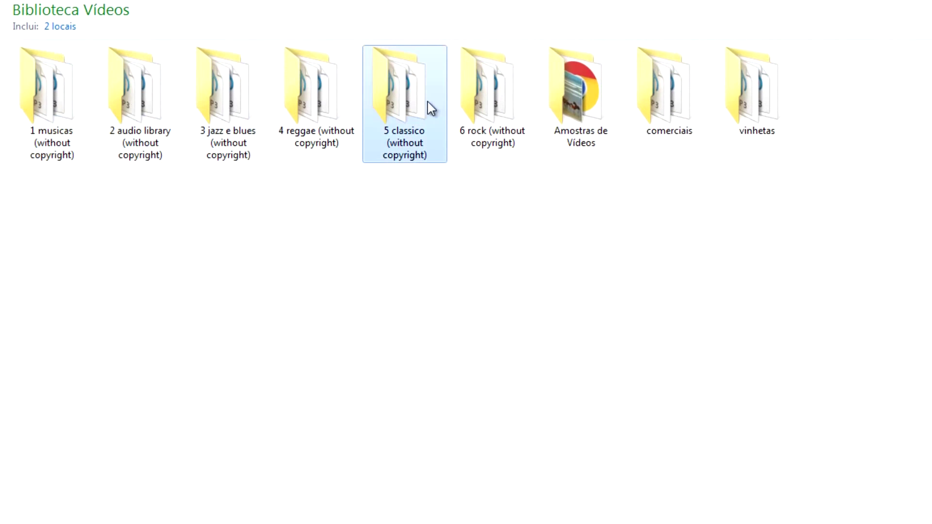
left_click(515, 114)
double_click(60, 141)
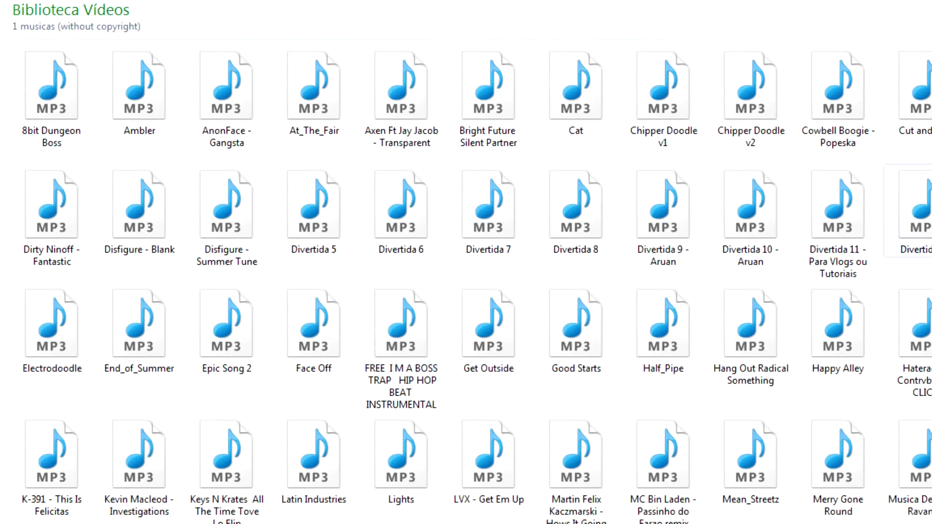
scroll(473, 281, "down", 3)
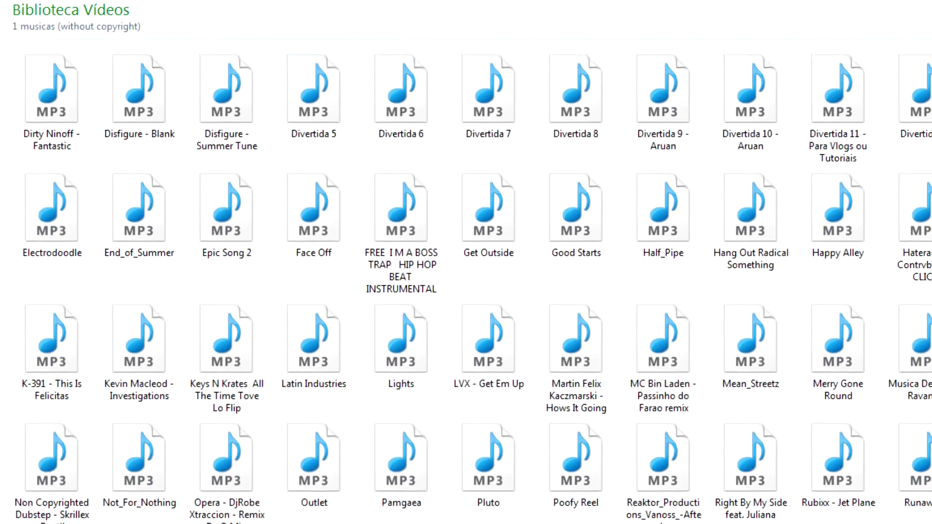
scroll(474, 281, "up", 3)
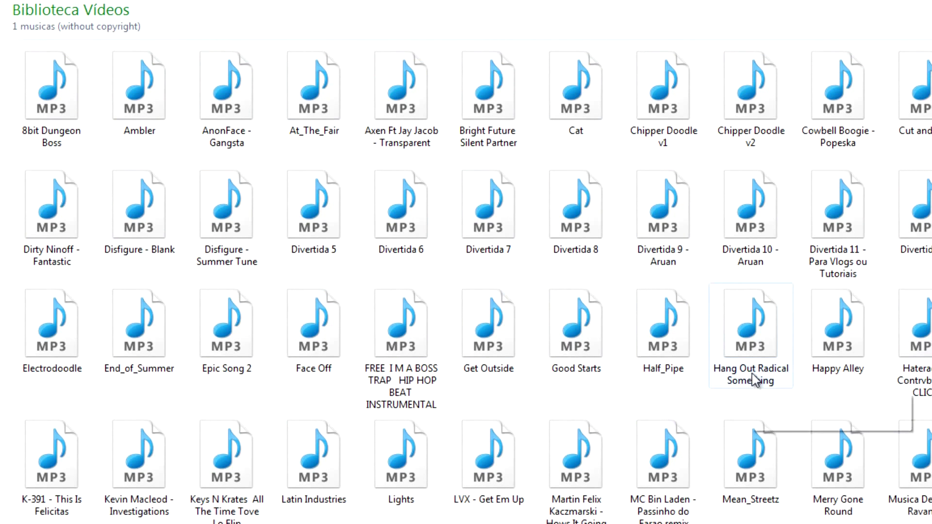
mouse_move(772, 360)
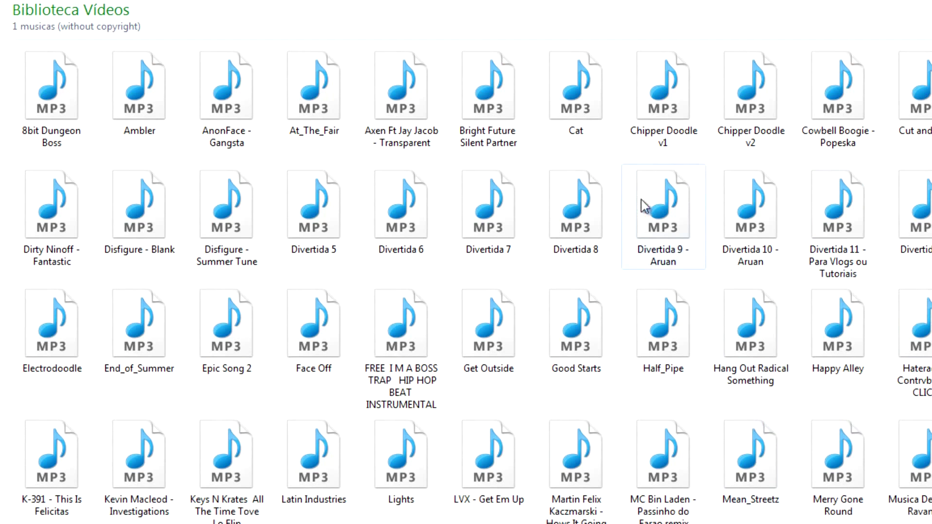
scroll(473, 281, "down", 2)
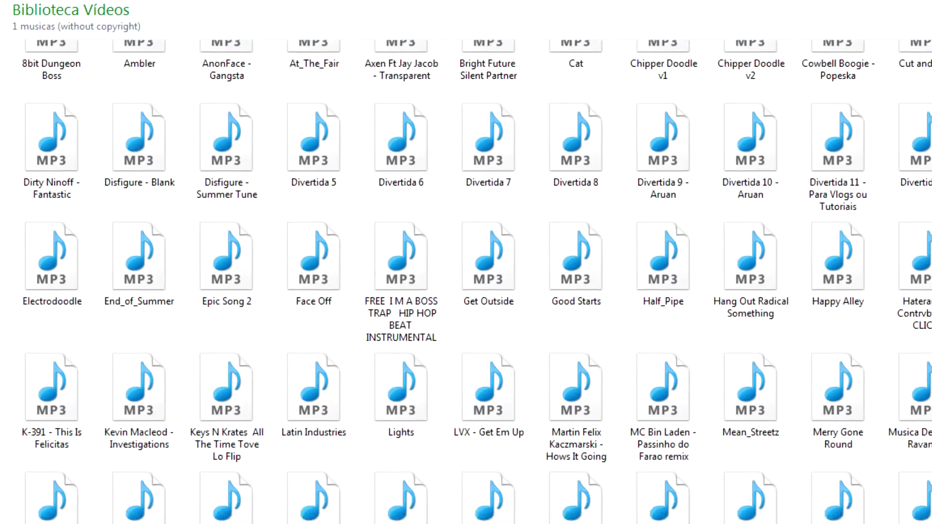
Open the properties of the "8bit Dungeon Boss" MP3 file and check its size and size on disk.
scroll(466, 282, "up", 2)
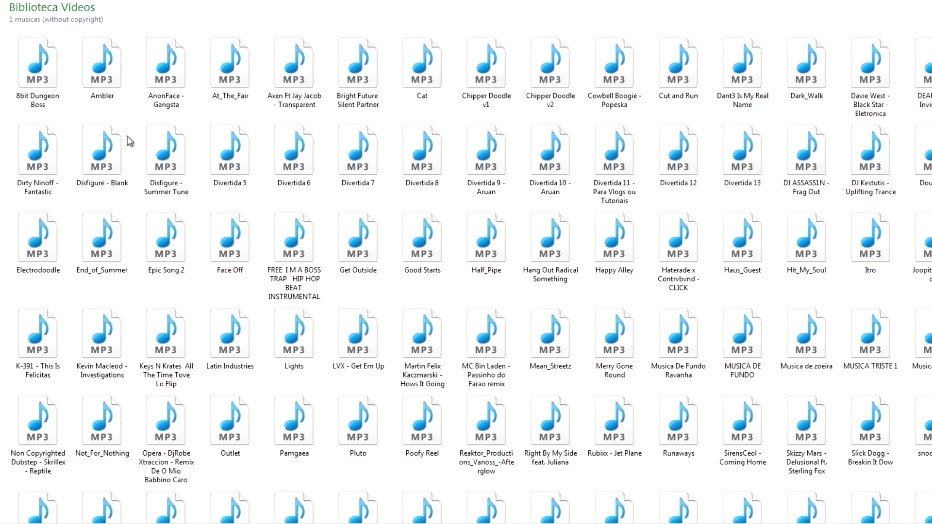
right_click(40, 66)
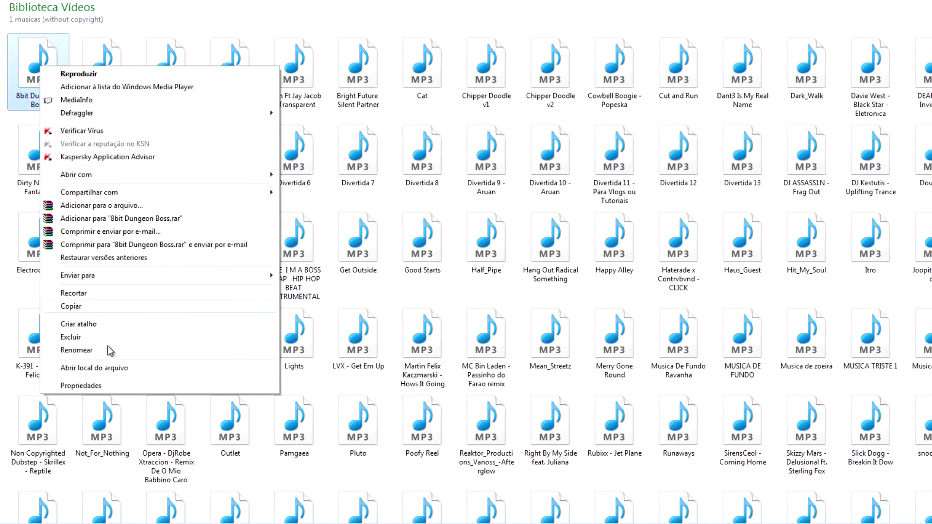
left_click(102, 385)
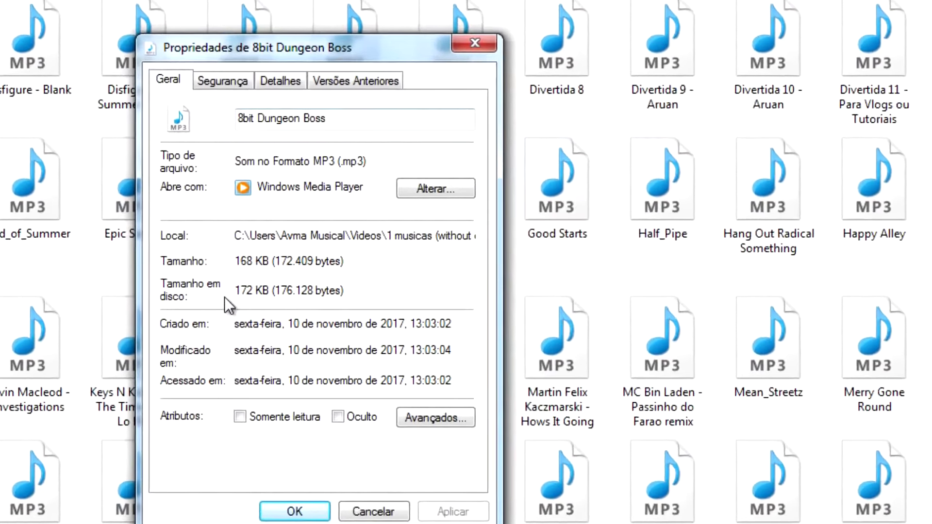
left_click_drag(235, 290, 270, 291)
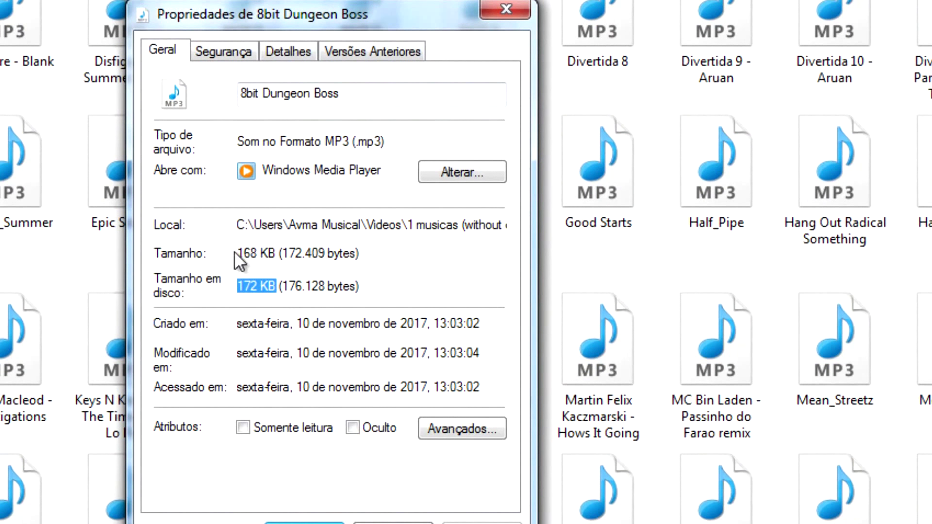
left_click(260, 252)
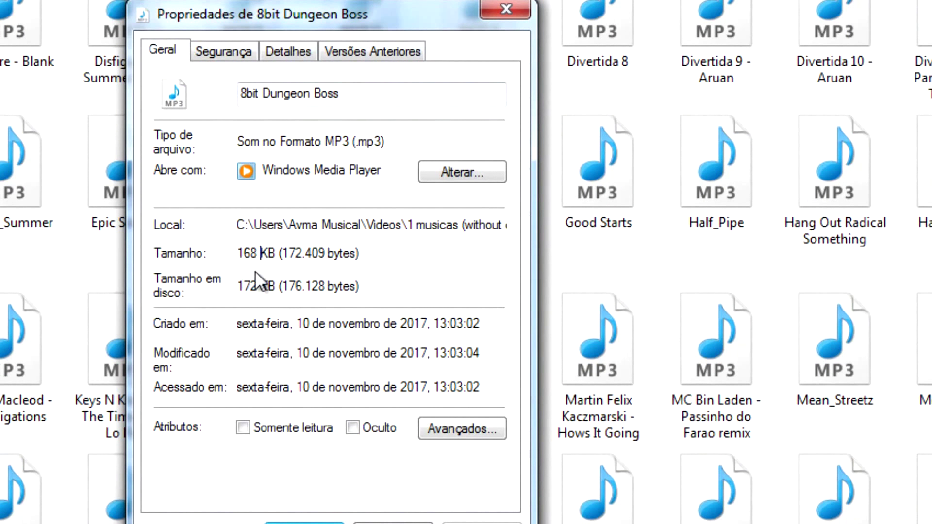
Check the bit rate in the detailed properties of "8bit Dungeon Boss" and close the properties dialog.
left_click(293, 53)
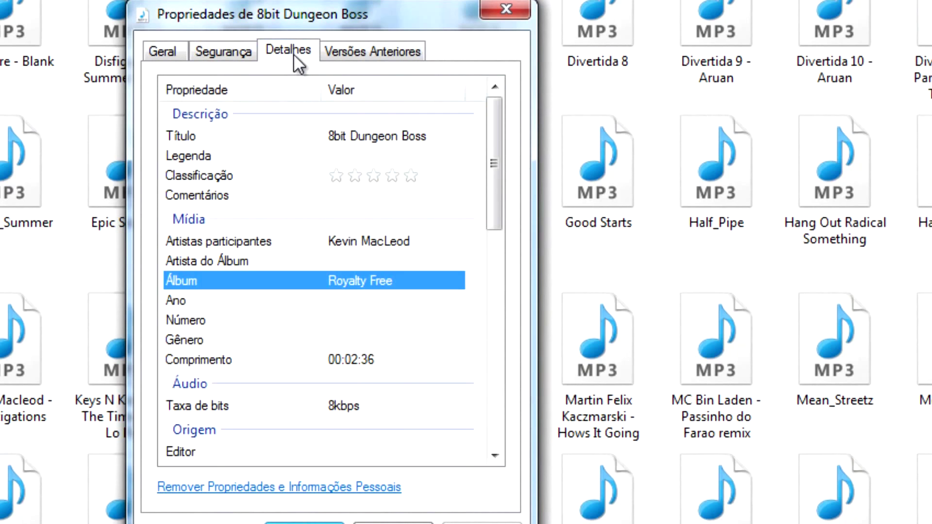
left_click_drag(493, 172, 493, 205)
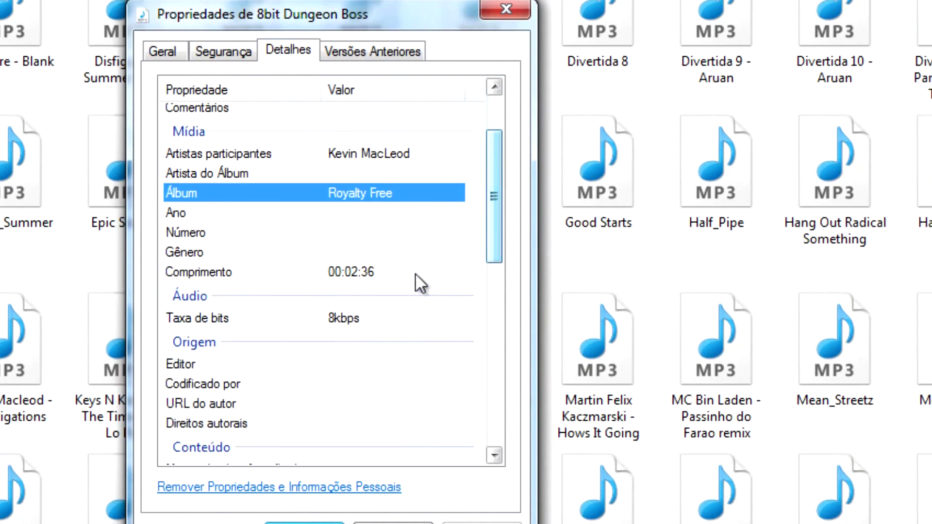
left_click(344, 319)
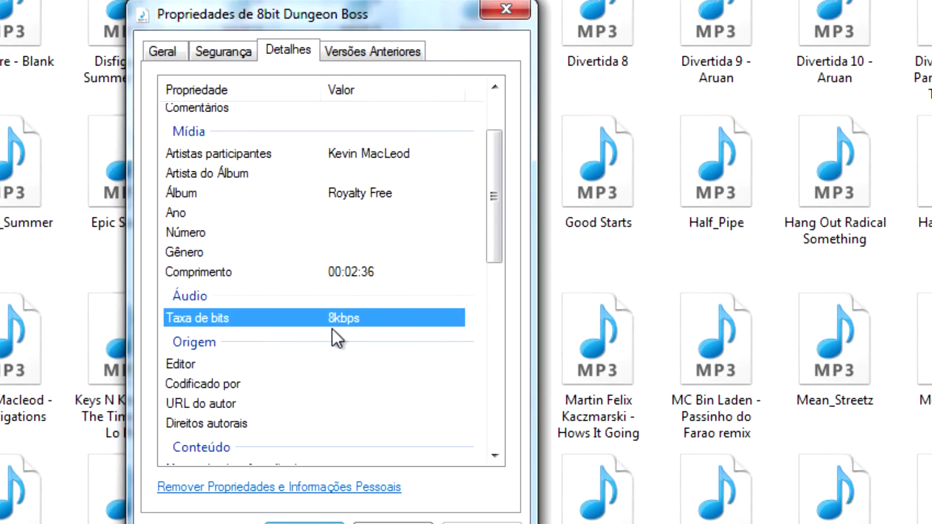
left_click(506, 9)
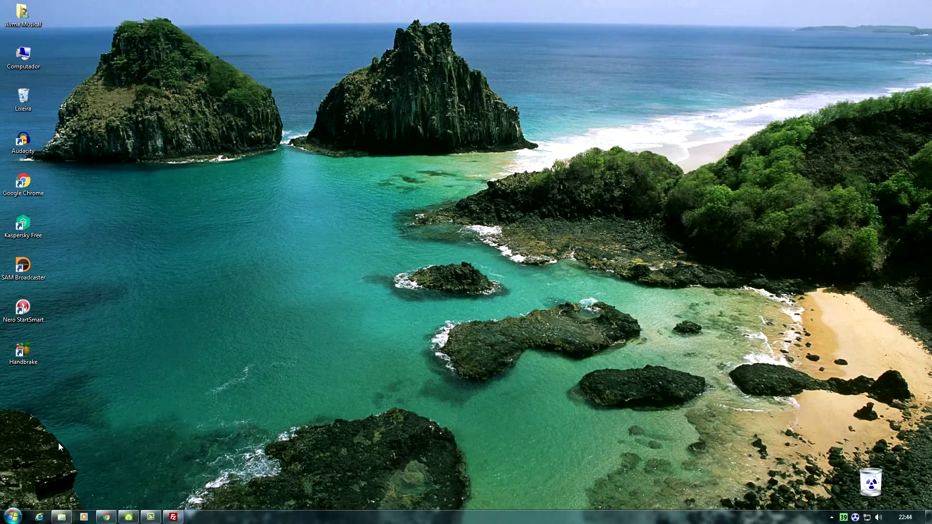
Launch Freemake Video Converter from the desktop.
left_click(12, 515)
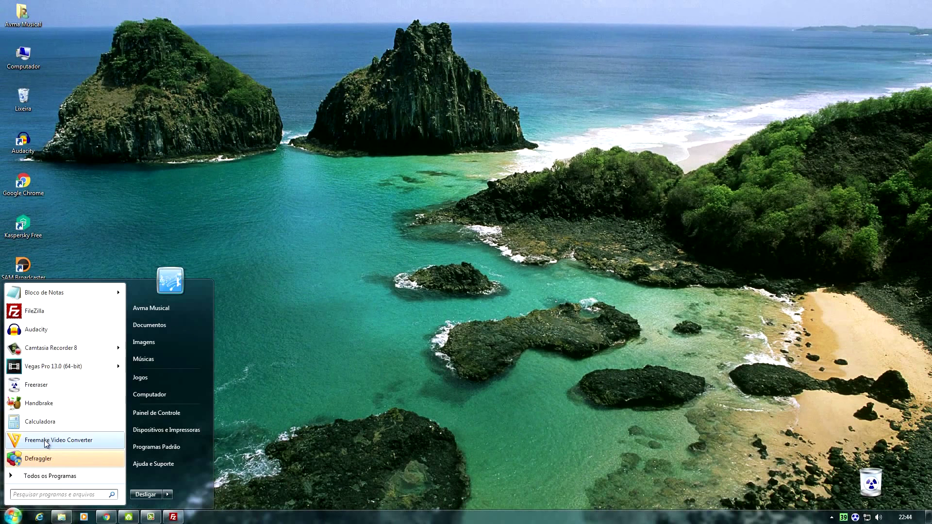
left_click(46, 440)
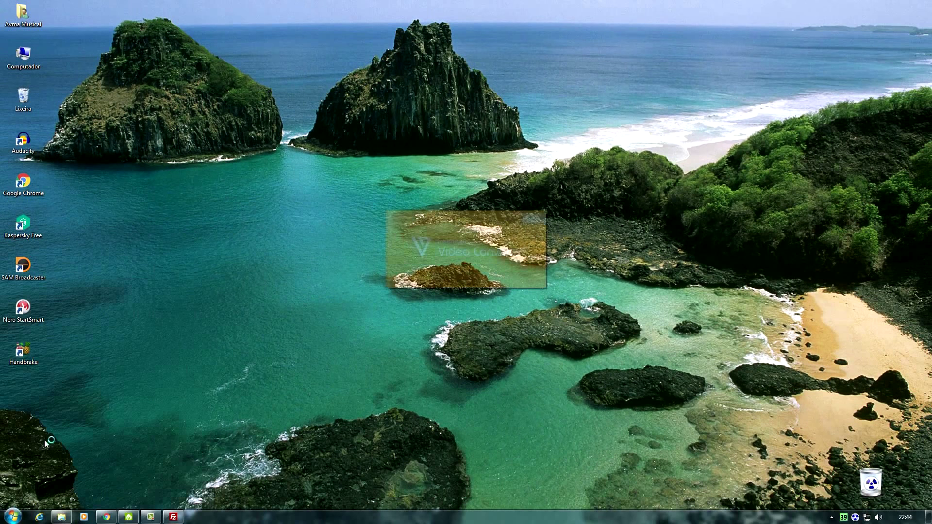